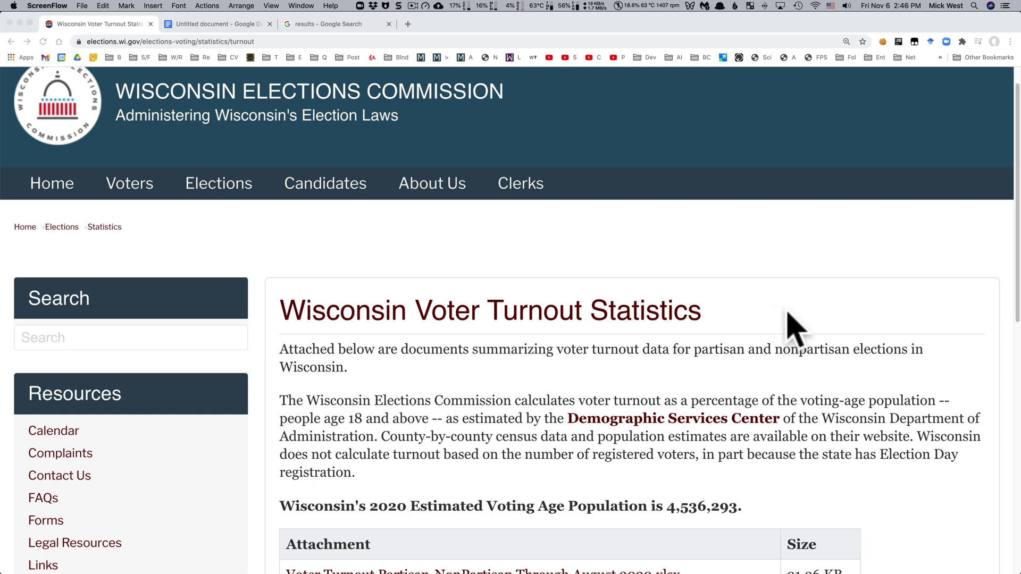
Bring up the downloaded Voter Turnout Partisan-NonPartisan Through August 2020 workbook in Google Sheets
scroll(816, 344, down, 1)
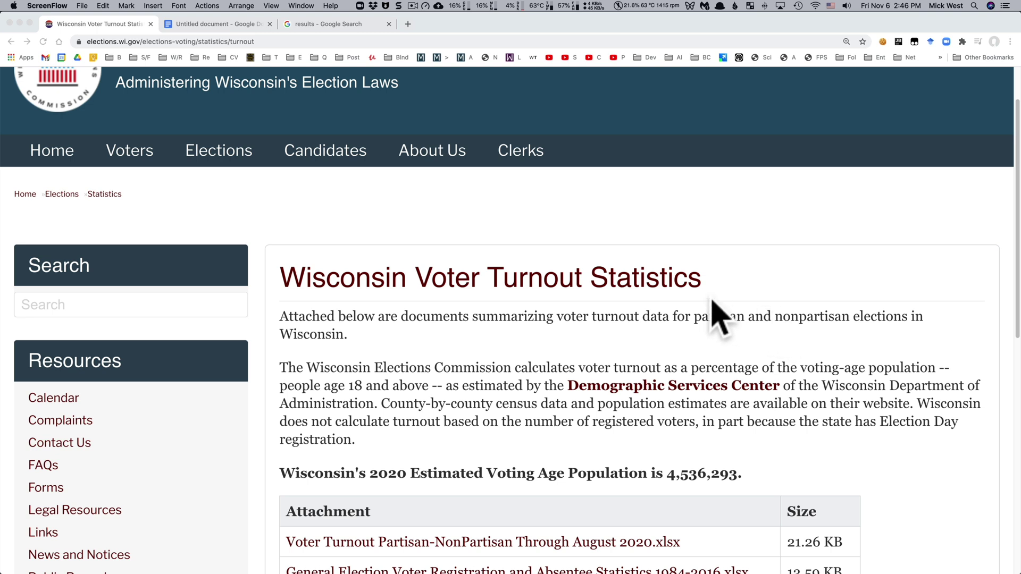
scroll(701, 314, down, 1)
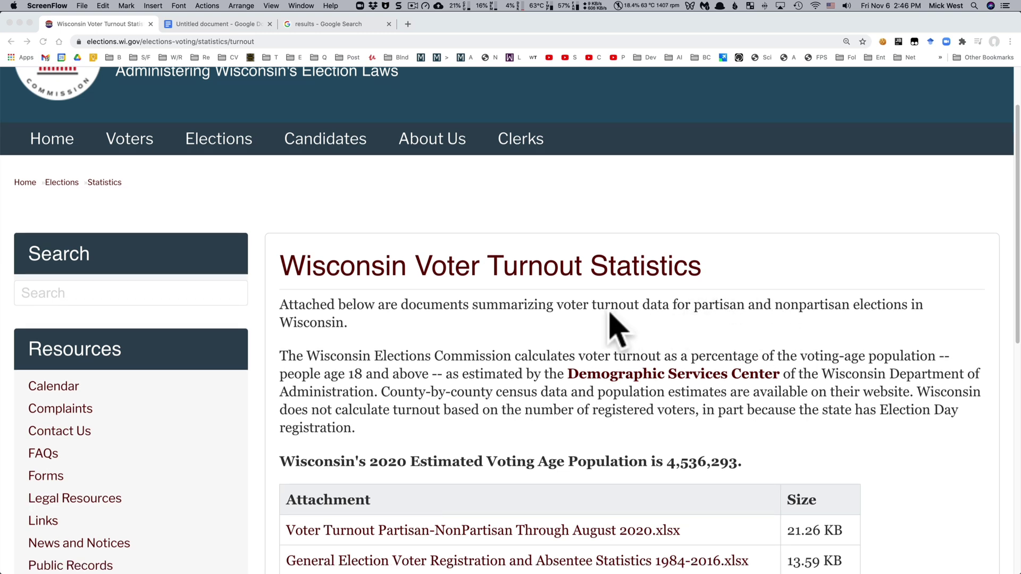
click(343, 359)
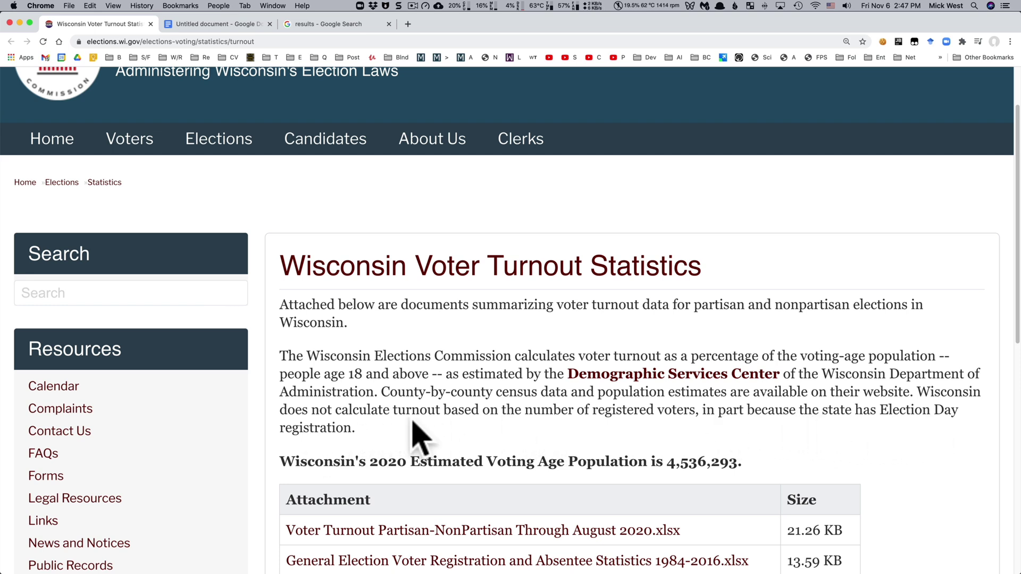
drag(284, 463, 341, 462)
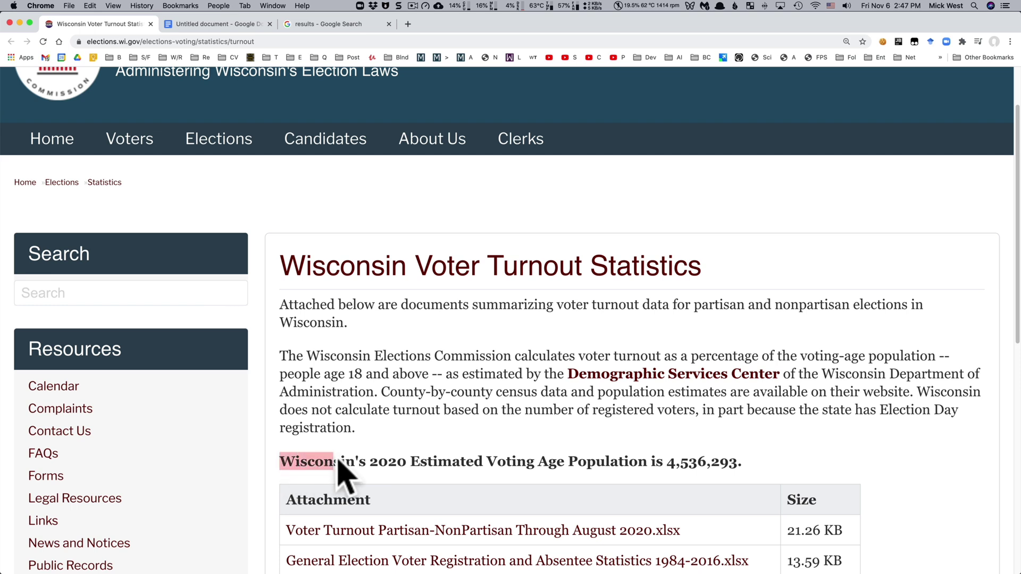
click(386, 462)
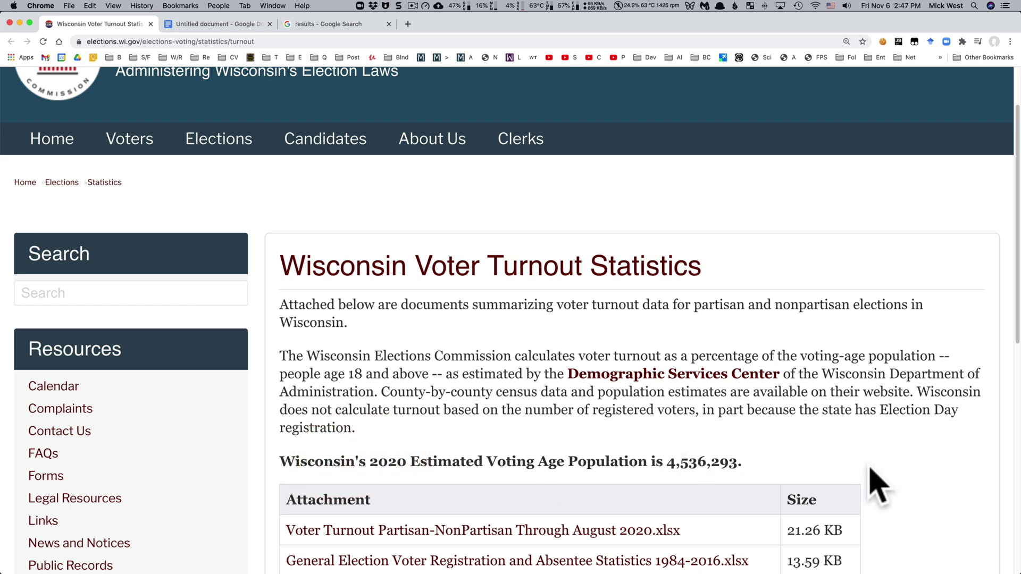
scroll(877, 471, down, 3)
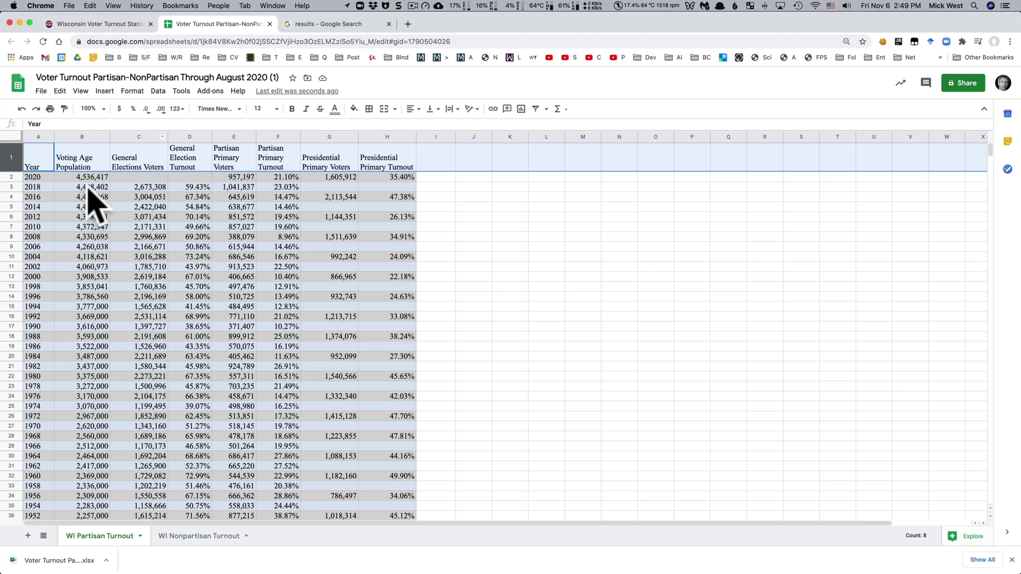
Glance over the Wisconsin Voter Turnout Statistics page, then return to the turnout spreadsheet
click(133, 24)
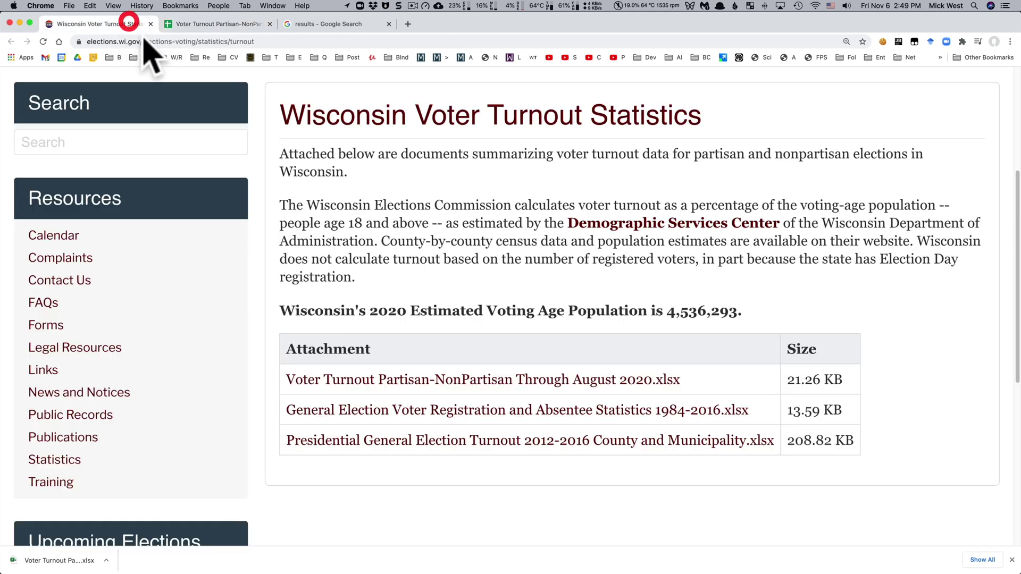
scroll(563, 458, down, 1)
scroll(565, 471, down, 2)
scroll(552, 467, up, 6)
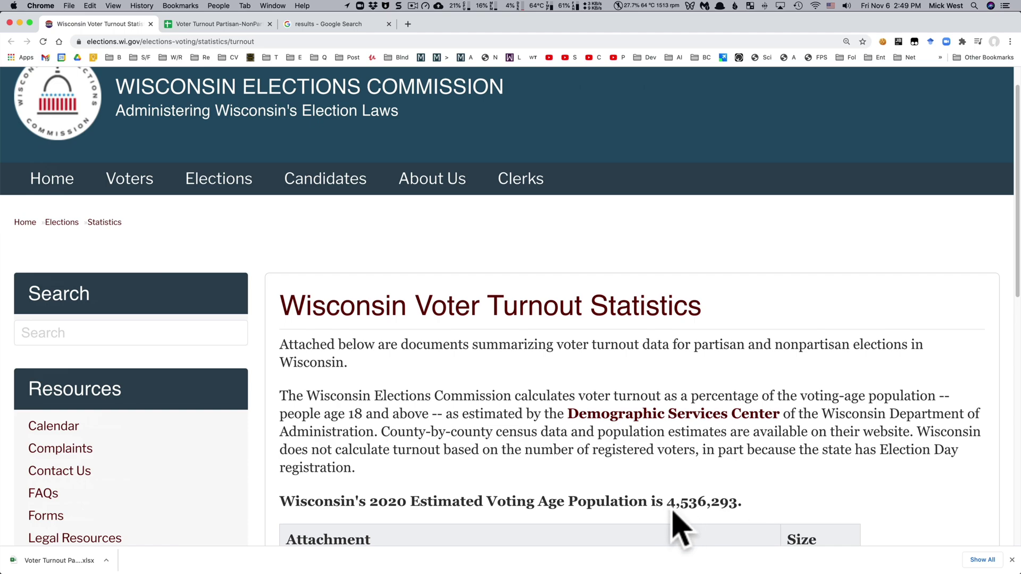
click(234, 24)
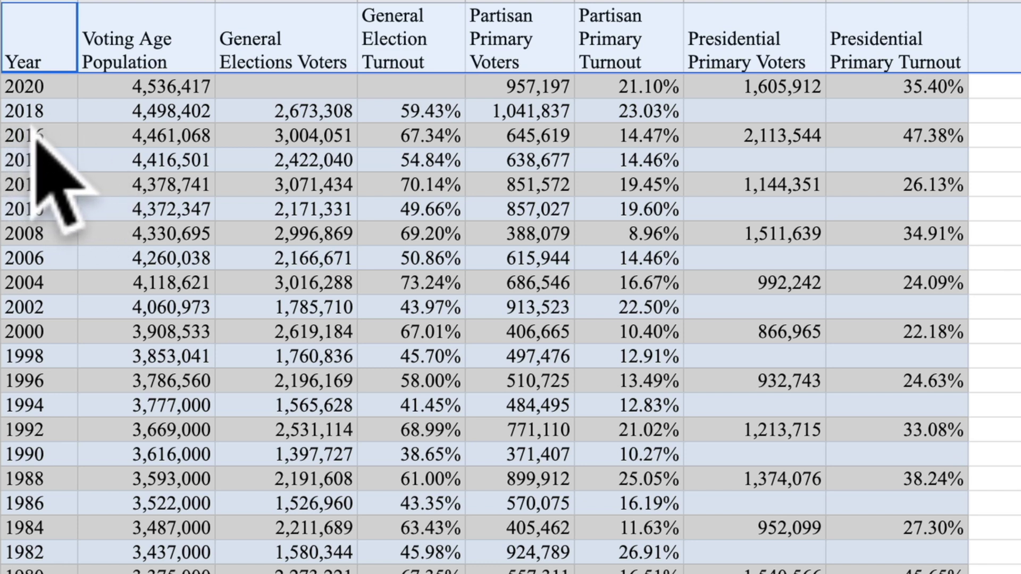
Clear the Partisan Primary Voters through Presidential Primary Turnout columns from the table
click(2, 135)
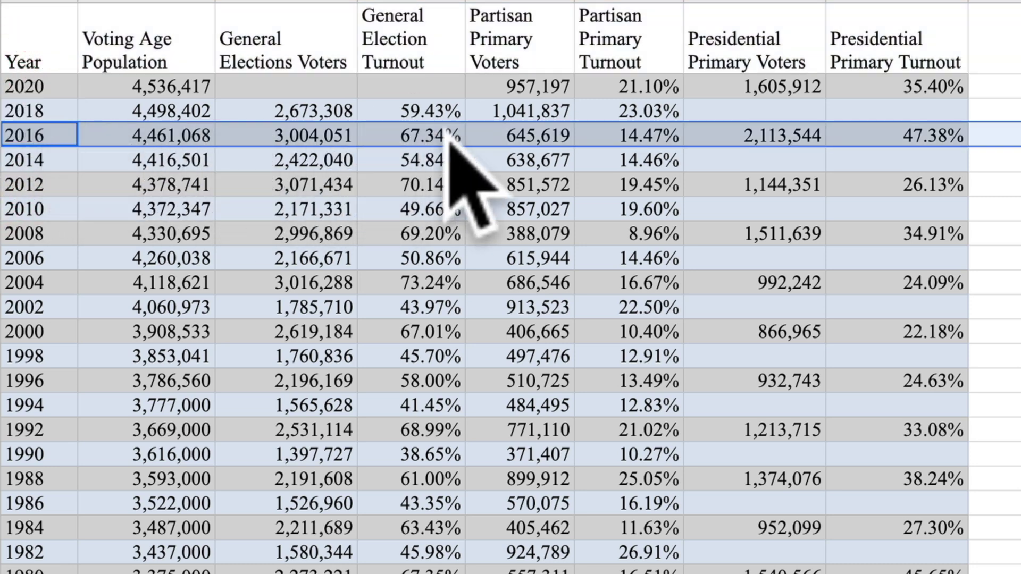
click(532, 1)
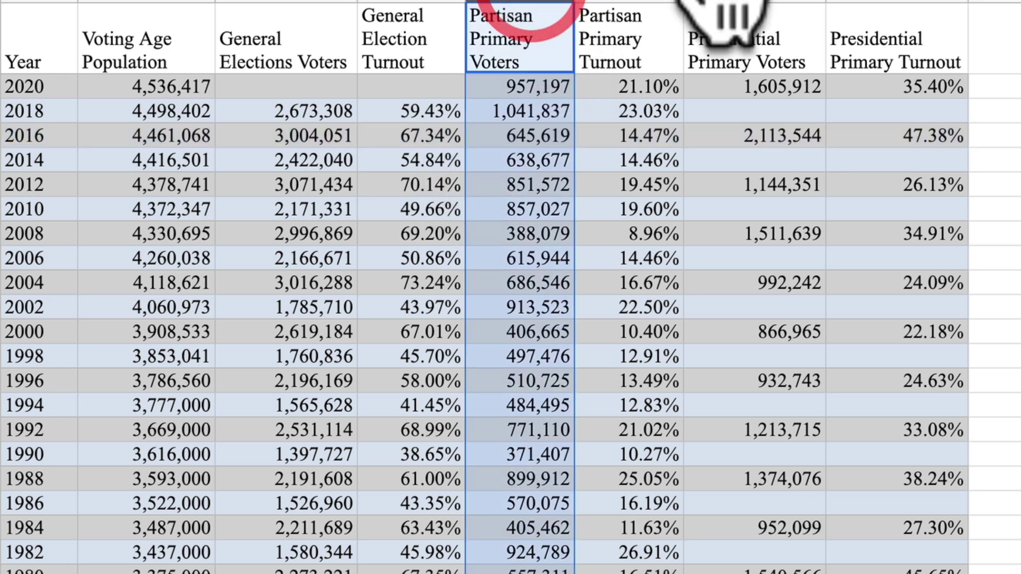
shift+click(899, 1)
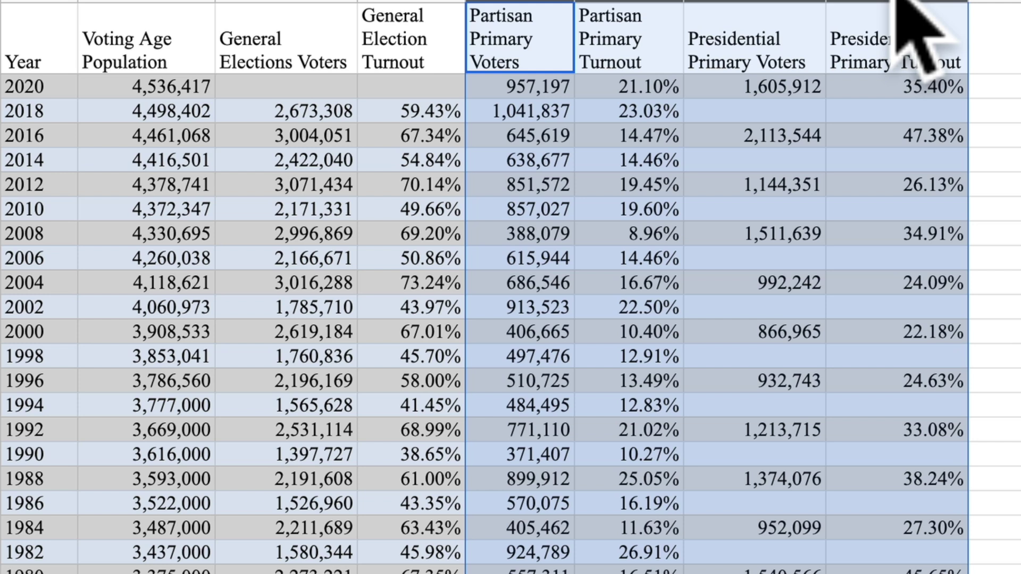
key(Delete)
click(886, 84)
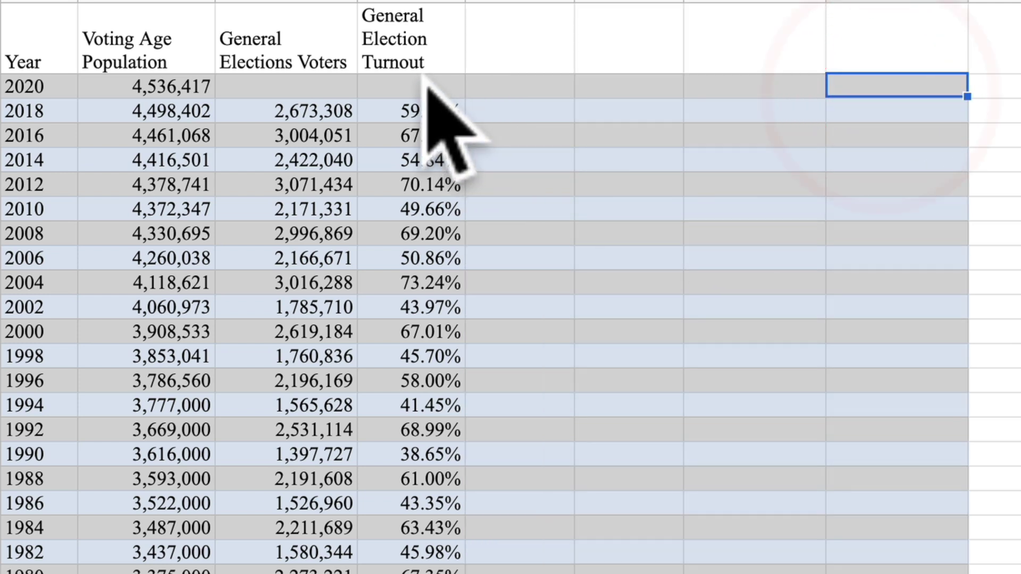
click(408, 33)
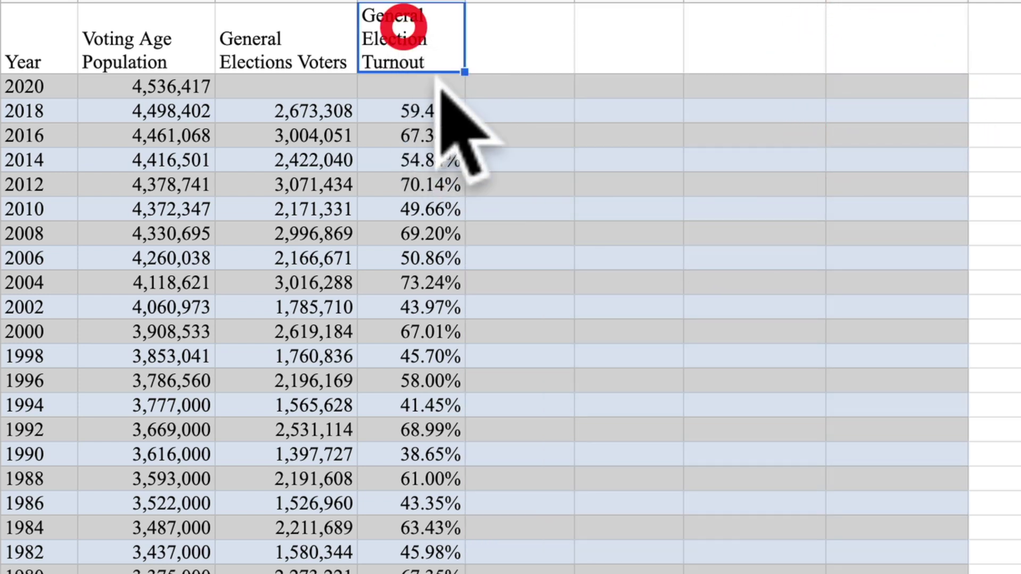
click(32, 136)
click(417, 134)
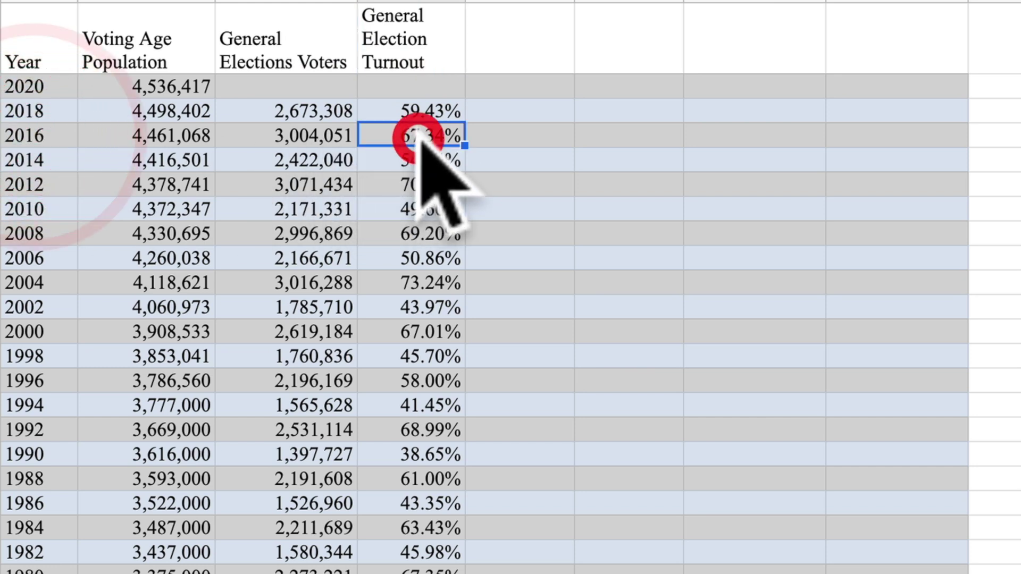
click(416, 85)
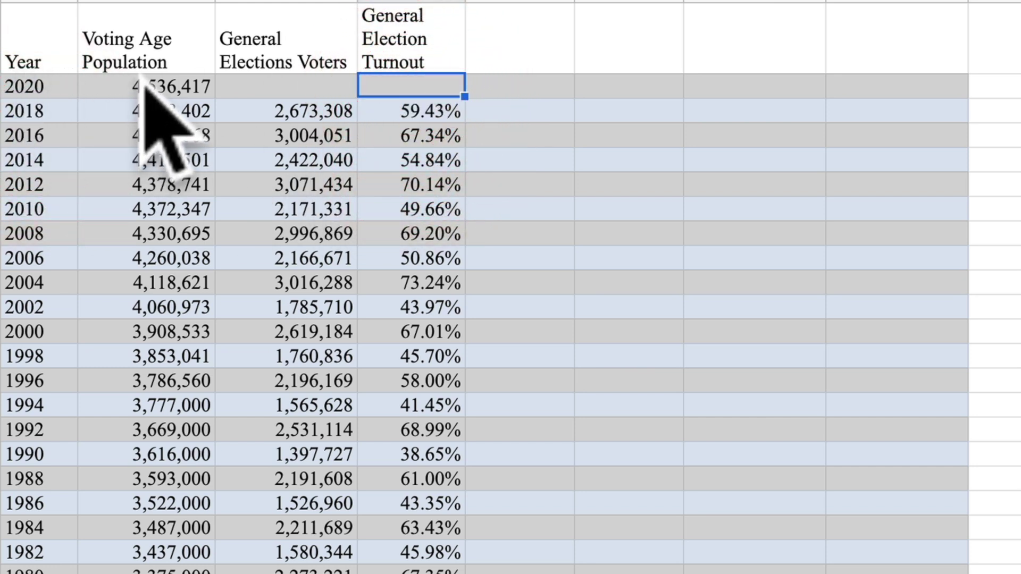
click(90, 86)
click(270, 85)
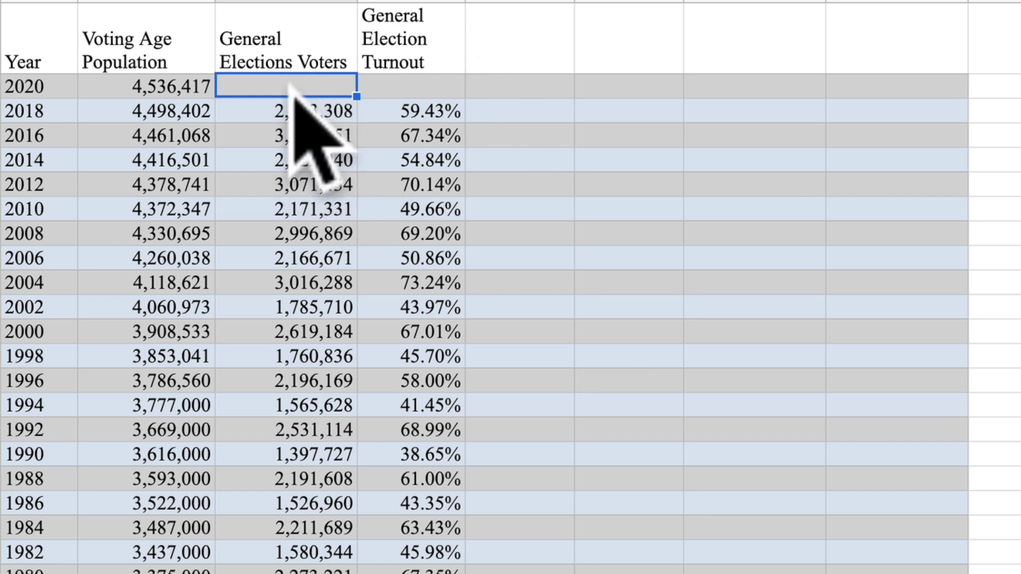
Show Wisconsin's full 2020 presidential candidate list and detach the results into their own window
click(345, 24)
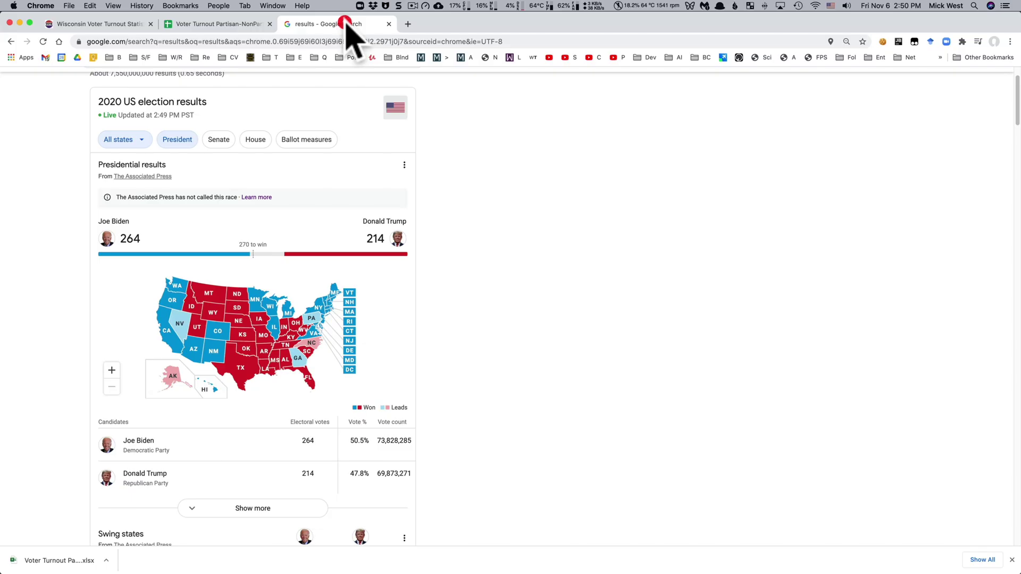
scroll(465, 429, down, 5)
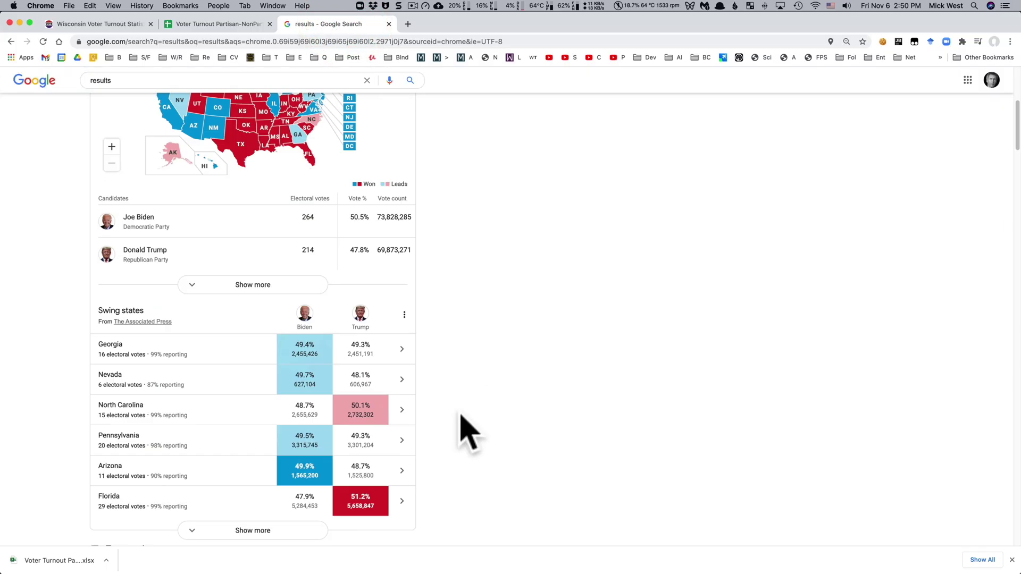
scroll(271, 325, up, 1)
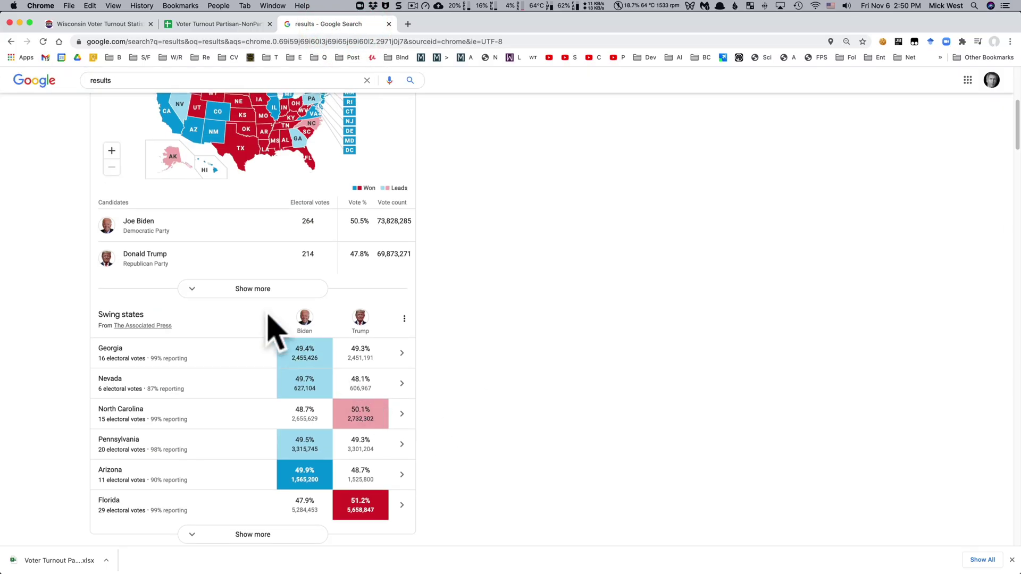
click(237, 291)
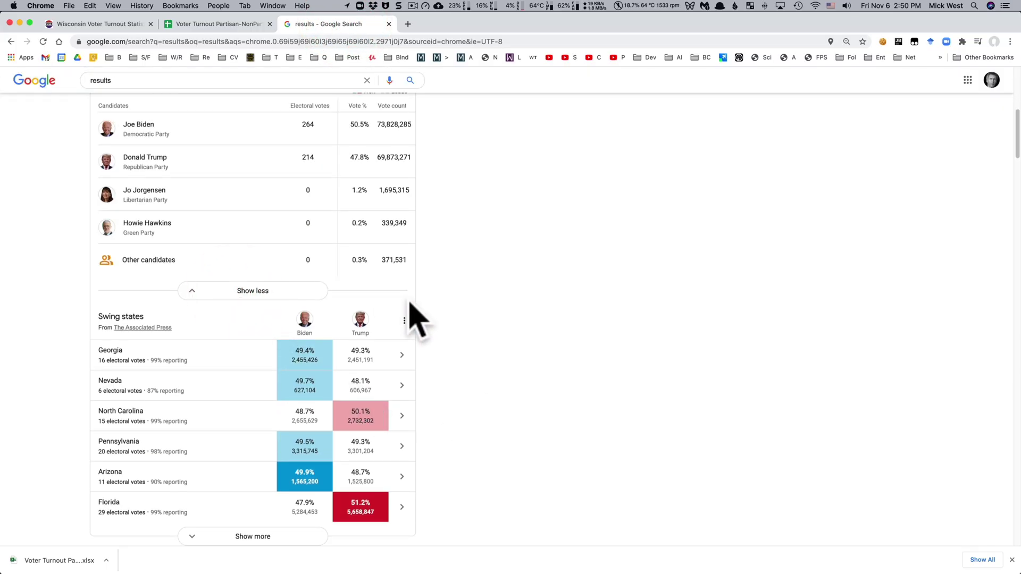
scroll(411, 319, up, 5)
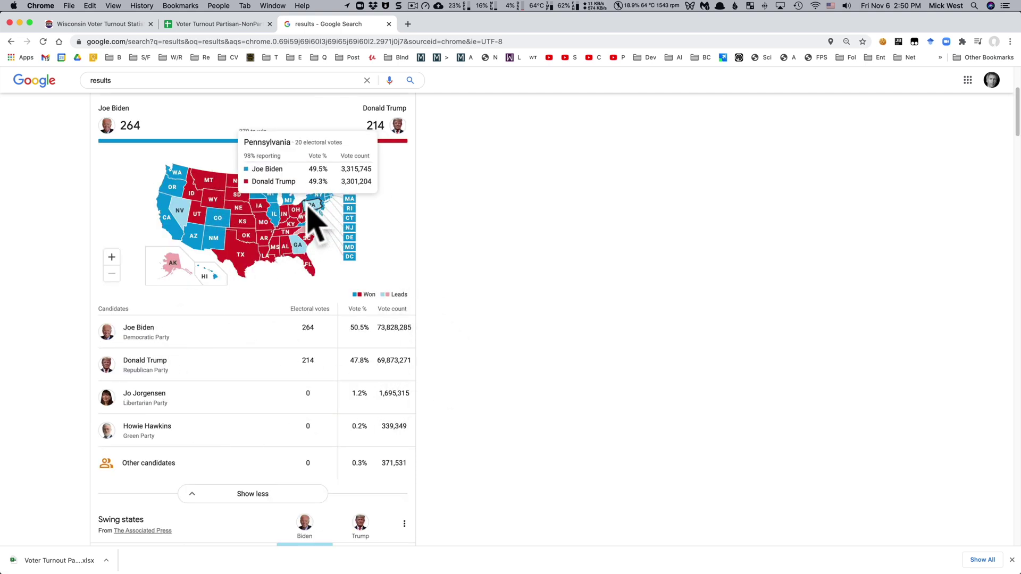
click(273, 200)
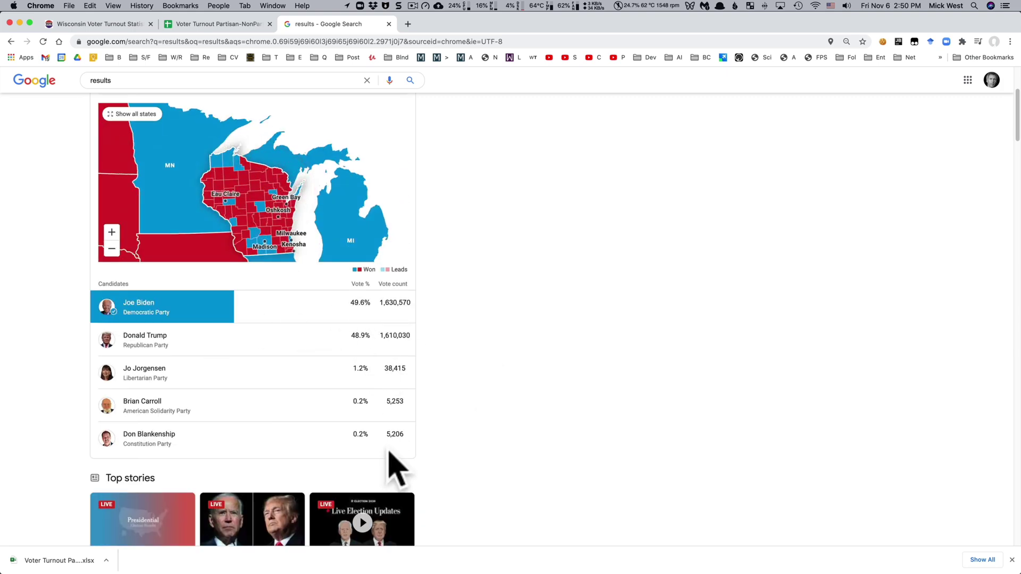
drag(326, 23, 1013, 136)
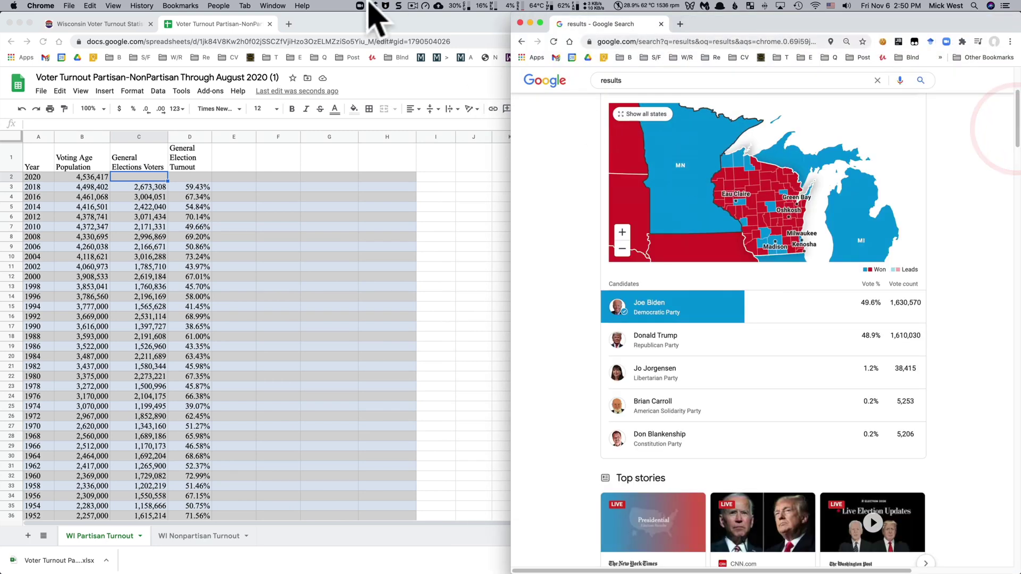
Place the spreadsheet beside the search results, ready to fill column H
drag(433, 31, 14, 75)
scroll(633, 266, down, 5)
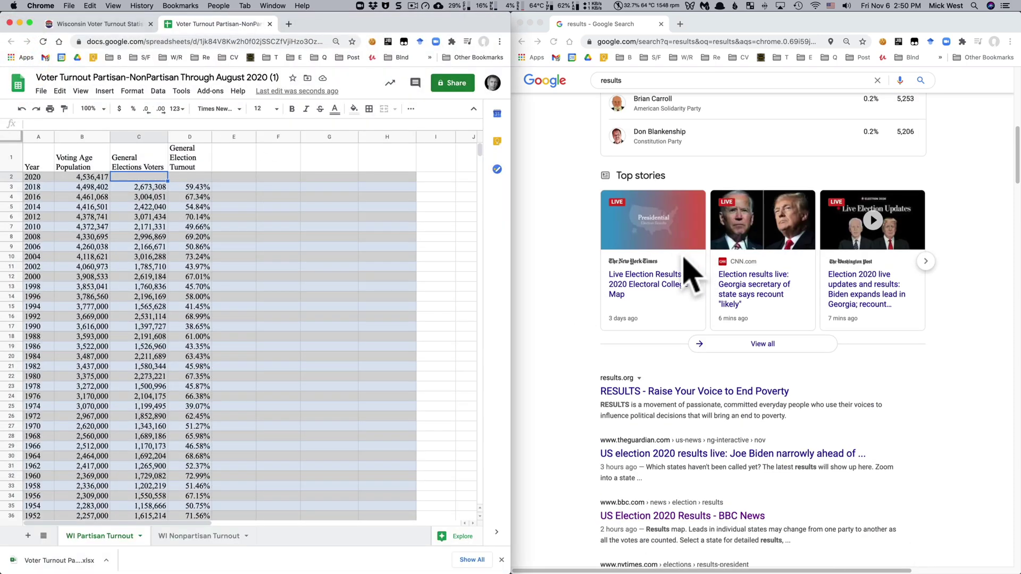
scroll(684, 266, up, 4)
click(347, 218)
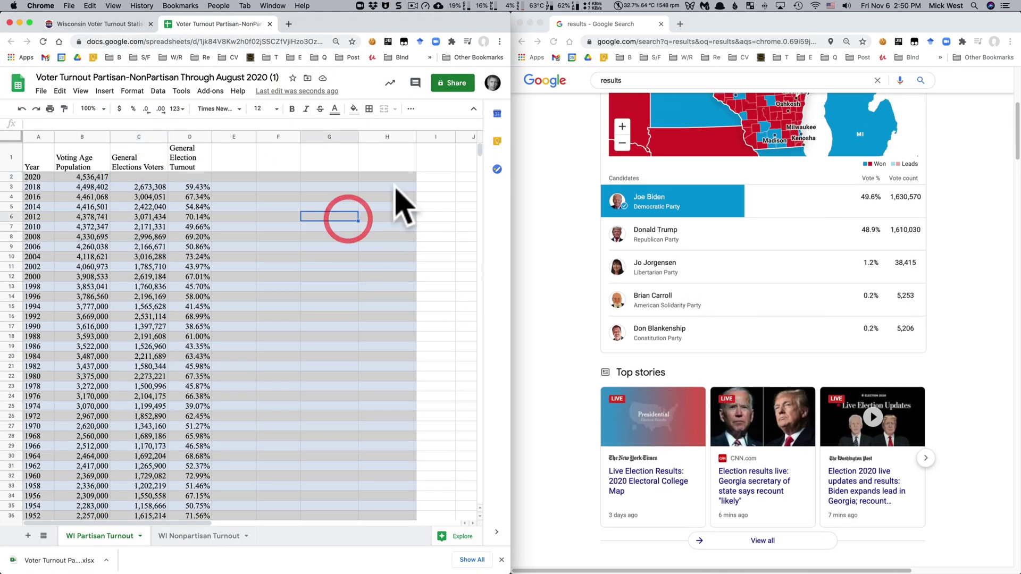
click(389, 186)
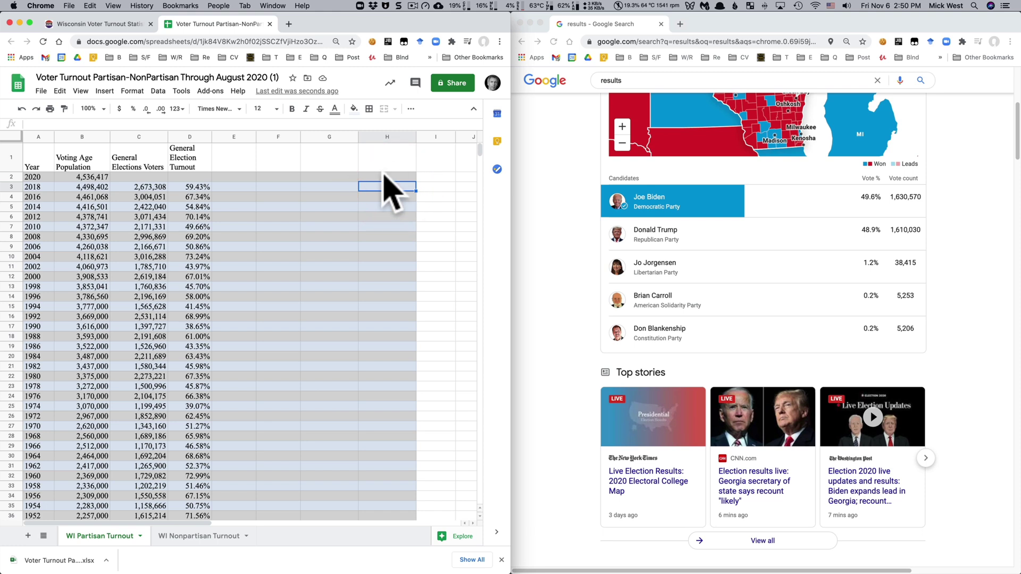
Copy the Democratic 1,630,570 and Republican 1,610,030 vote counts into H2 and H3
double_click(906, 197)
key(super+c)
click(435, 194)
key(super+v)
key(Down)
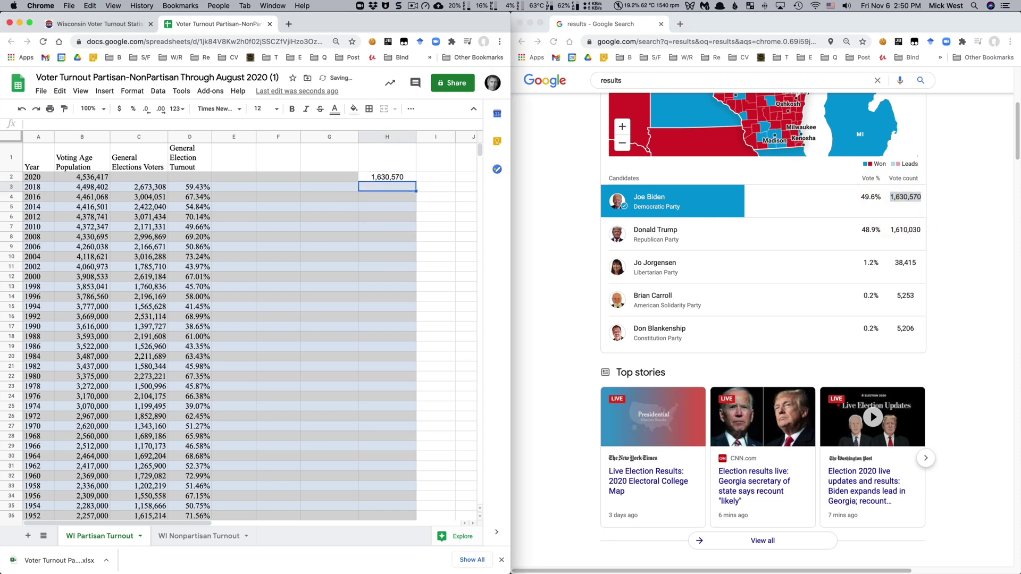
double_click(906, 230)
key(super+c)
click(388, 186)
key(super+v)
Copy the remaining counts 38,415, 5,253 and 5,206 into H4 through H6
double_click(905, 263)
key(super+c)
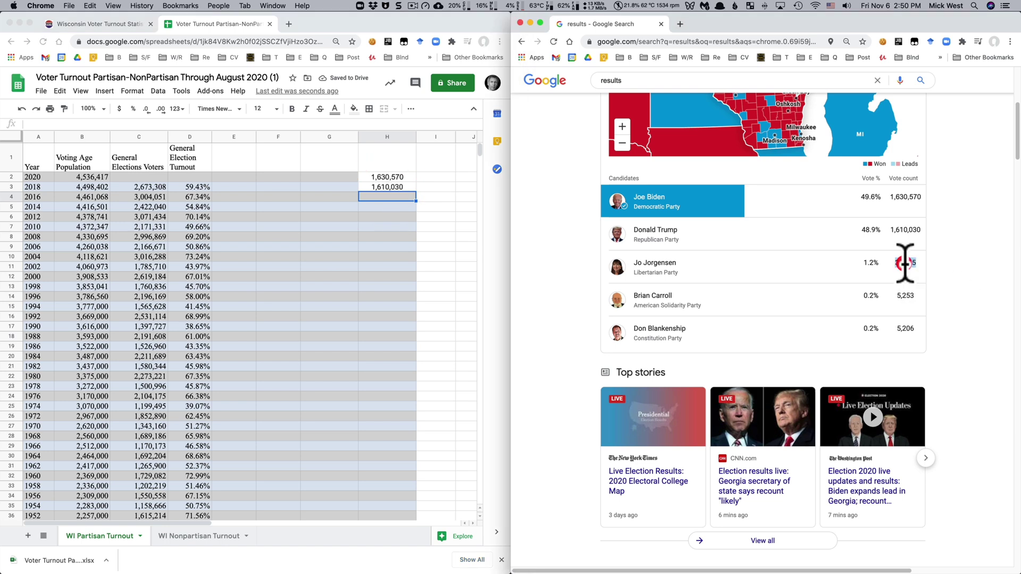
click(393, 196)
key(super+v)
double_click(906, 295)
key(super+c)
click(387, 207)
key(super+v)
double_click(905, 328)
key(super+c)
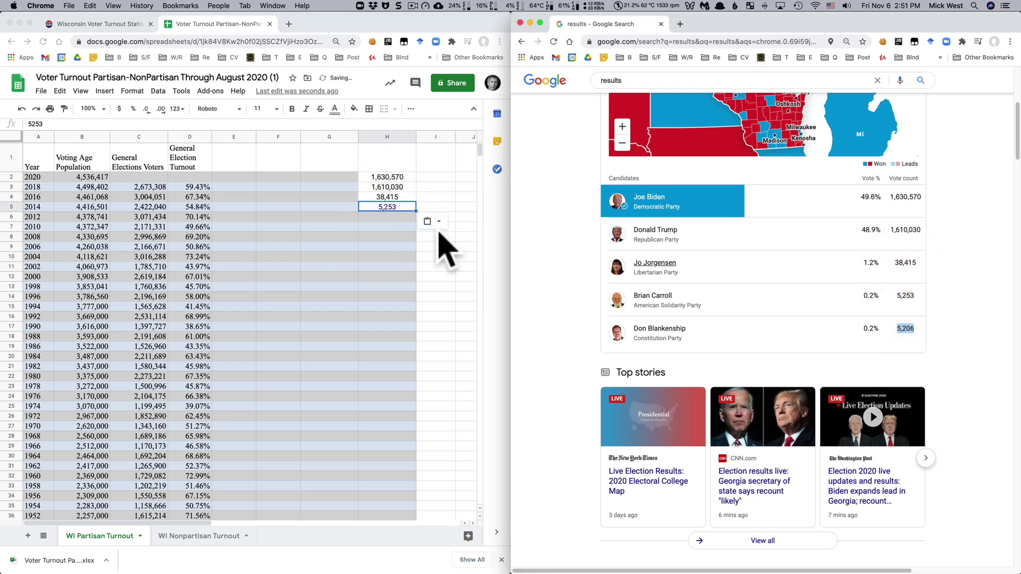
click(386, 216)
key(super+v)
Total the counts in H7 with =SUM(H2:H6), giving 3,289,474
key(Down)
text(=)
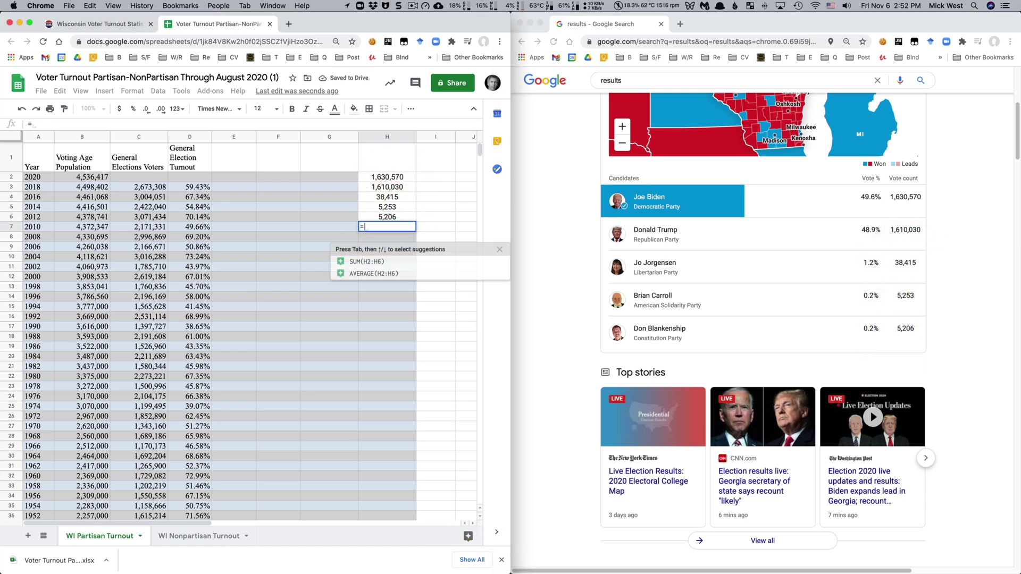
click(376, 261)
key(Return)
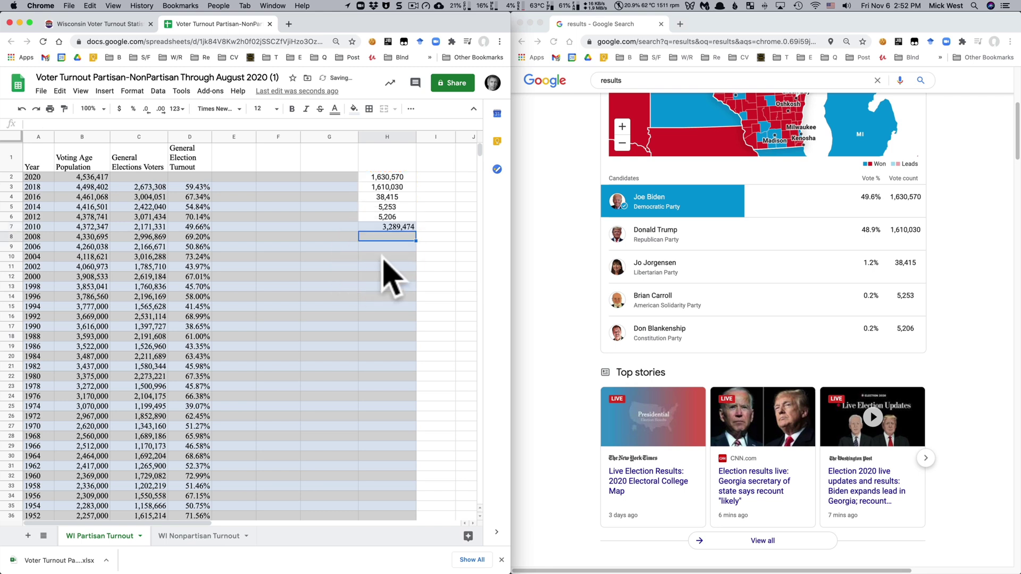
click(445, 260)
click(384, 228)
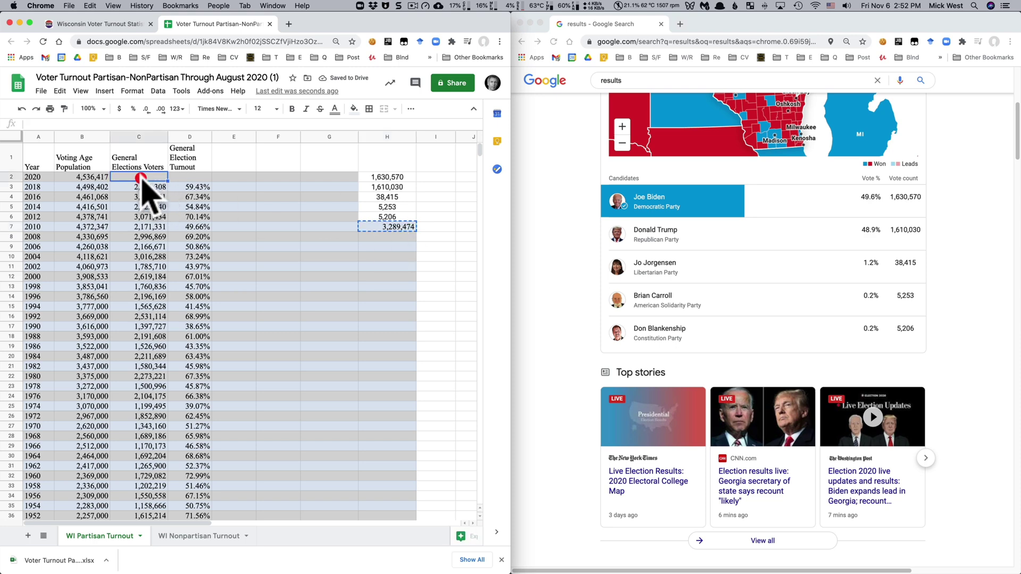
Paste only the value 3,289,474 into C2, the 2020 General Elections Voters cell
right_click(140, 177)
mouse_move(212, 246)
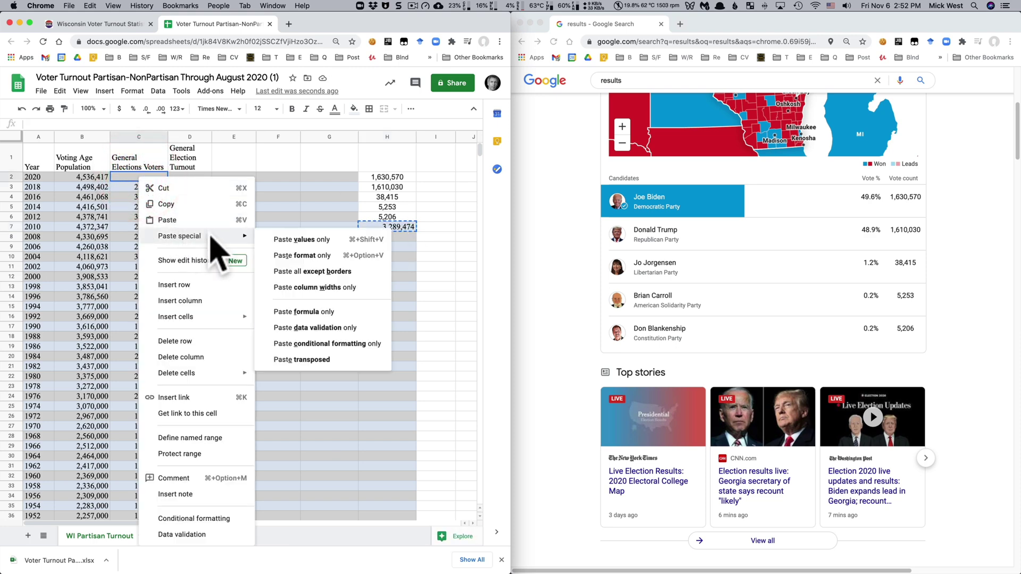
click(302, 241)
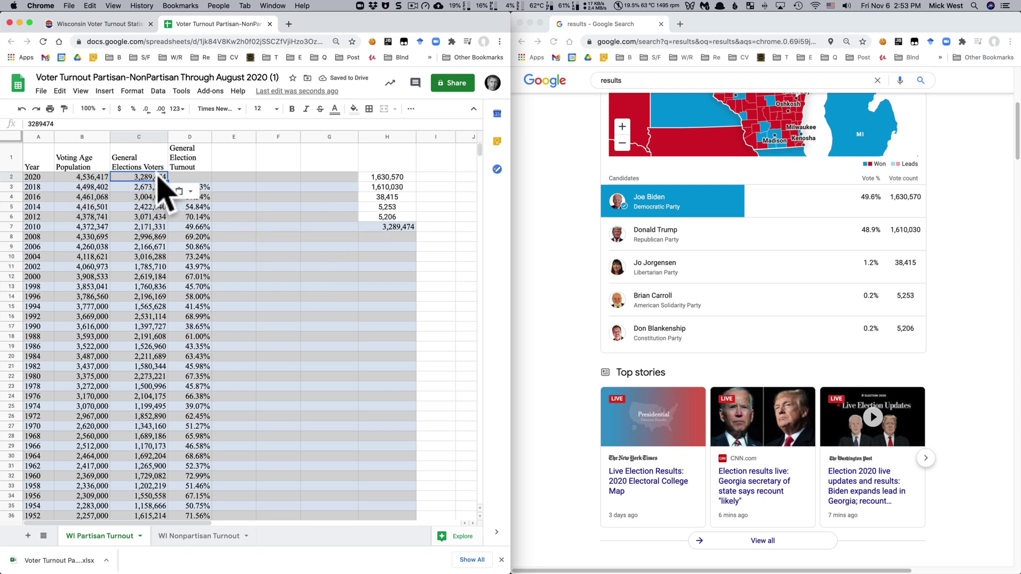
click(192, 176)
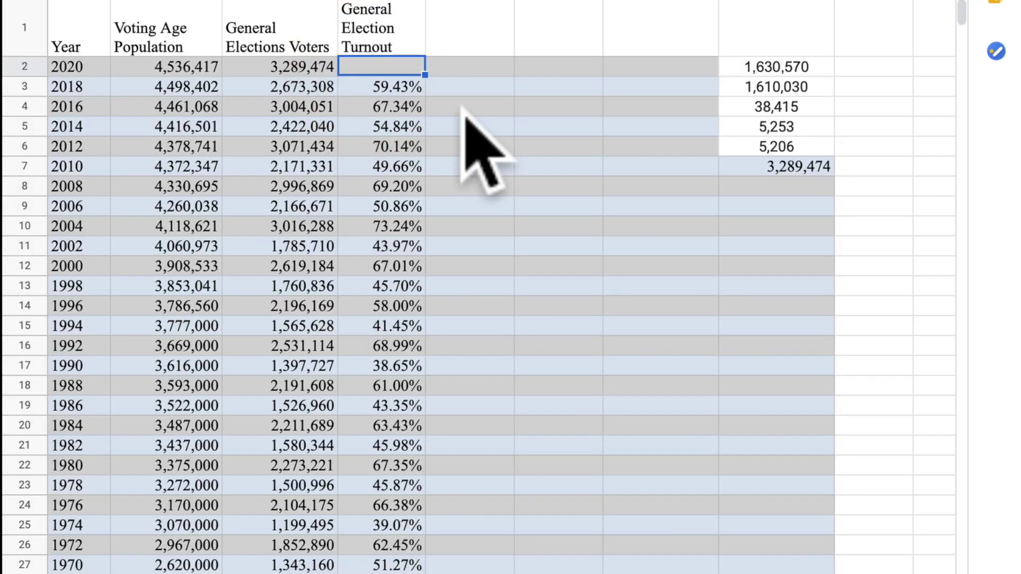
Copy the 2018 turnout formula from D3 into D2, giving 72.51%
key(ctrl+c)
click(366, 65)
key(ctrl+v)
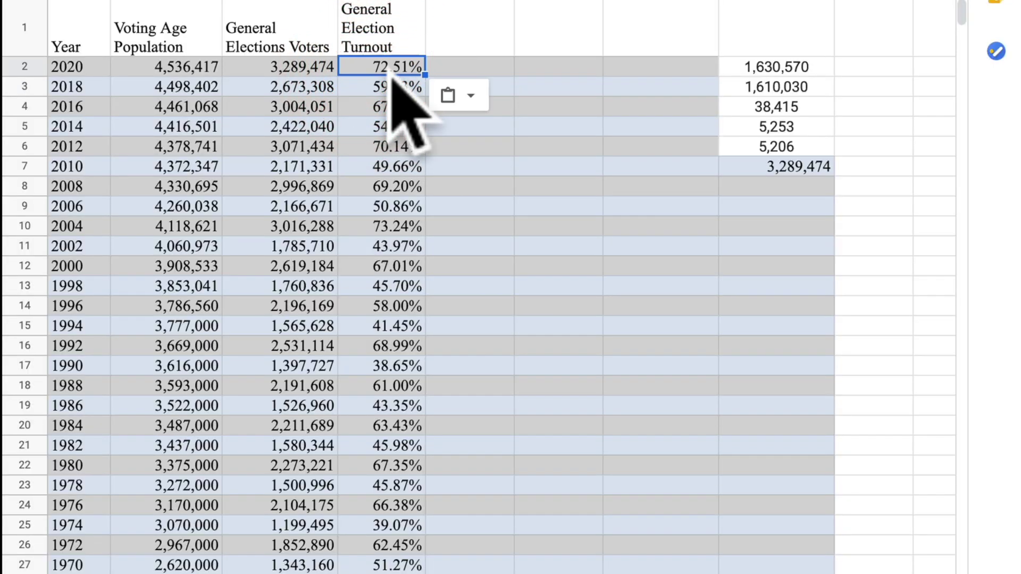
click(368, 65)
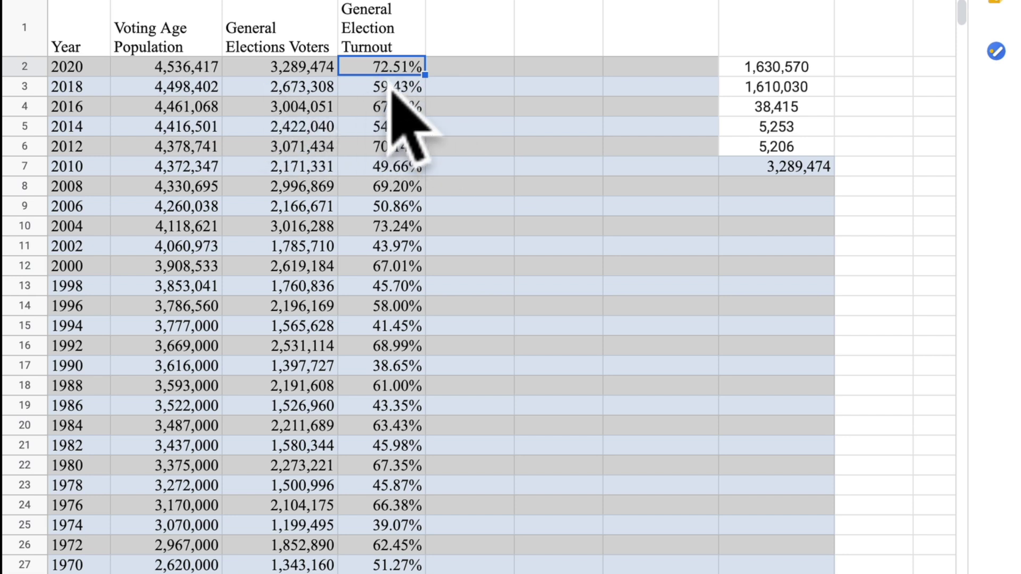
Compare 2020's 72.51% turnout with 2016's 67.34% and 2004's 73.24%
click(372, 104)
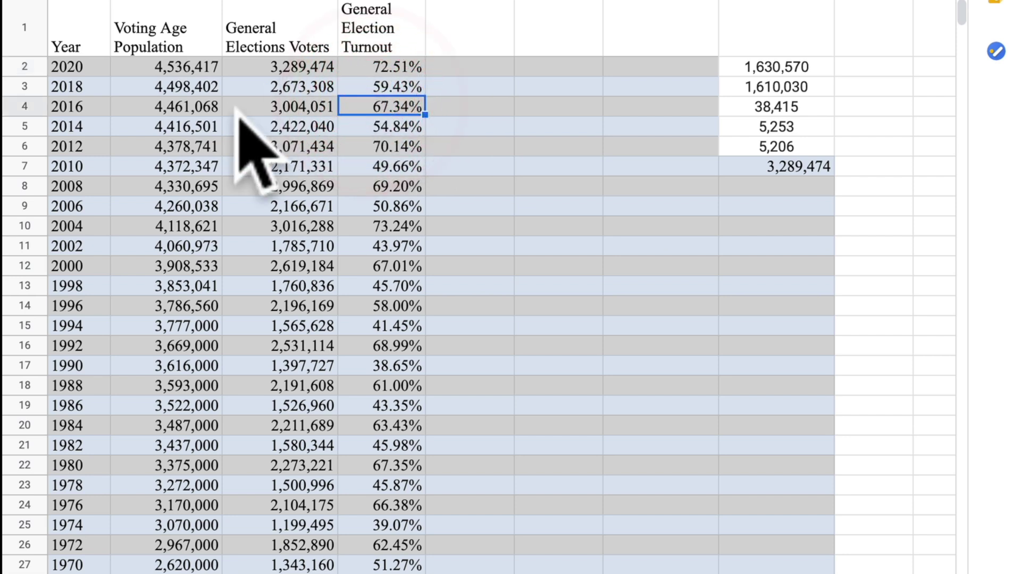
click(66, 106)
click(375, 108)
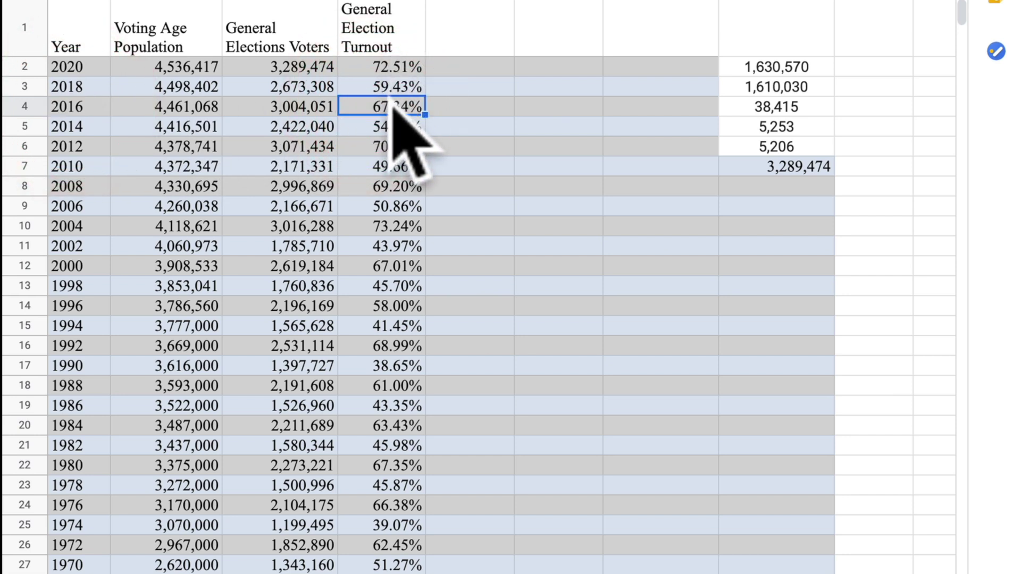
click(379, 226)
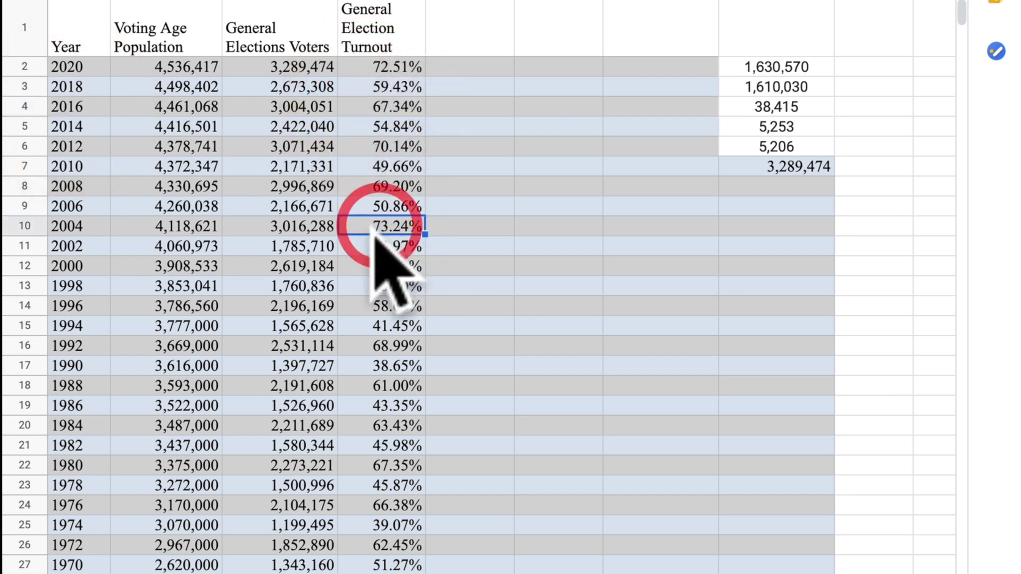
click(25, 226)
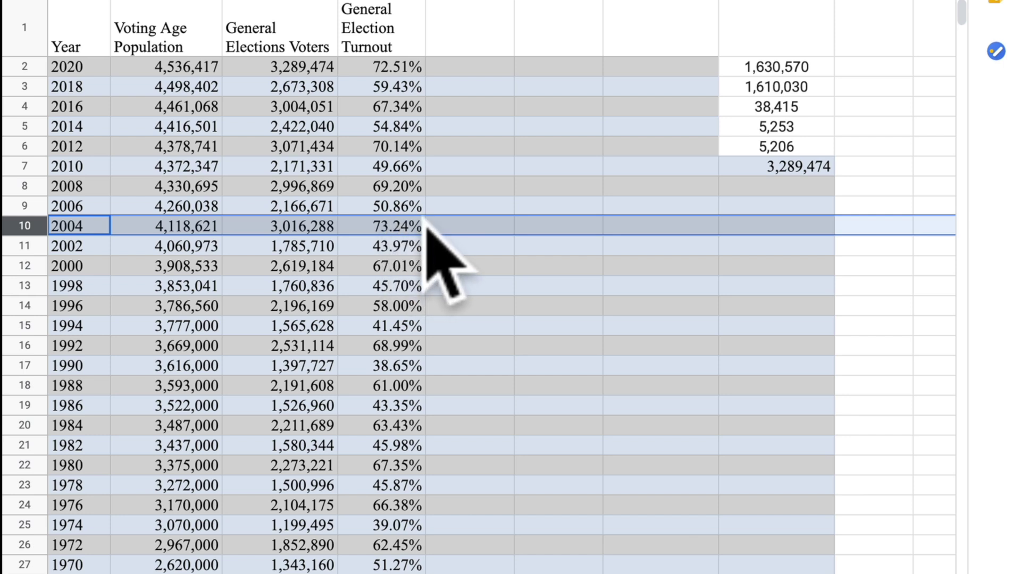
click(388, 64)
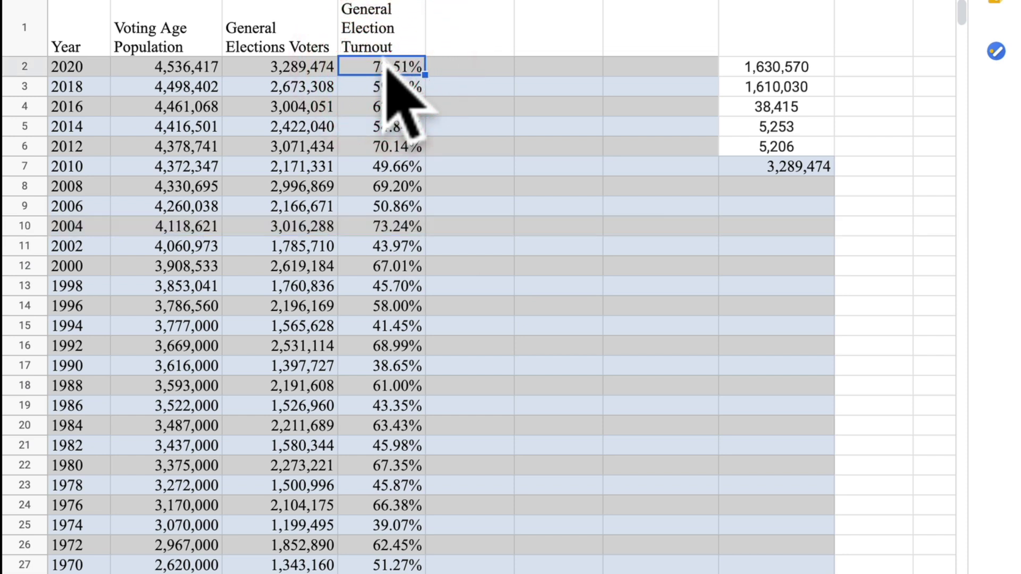
click(572, 210)
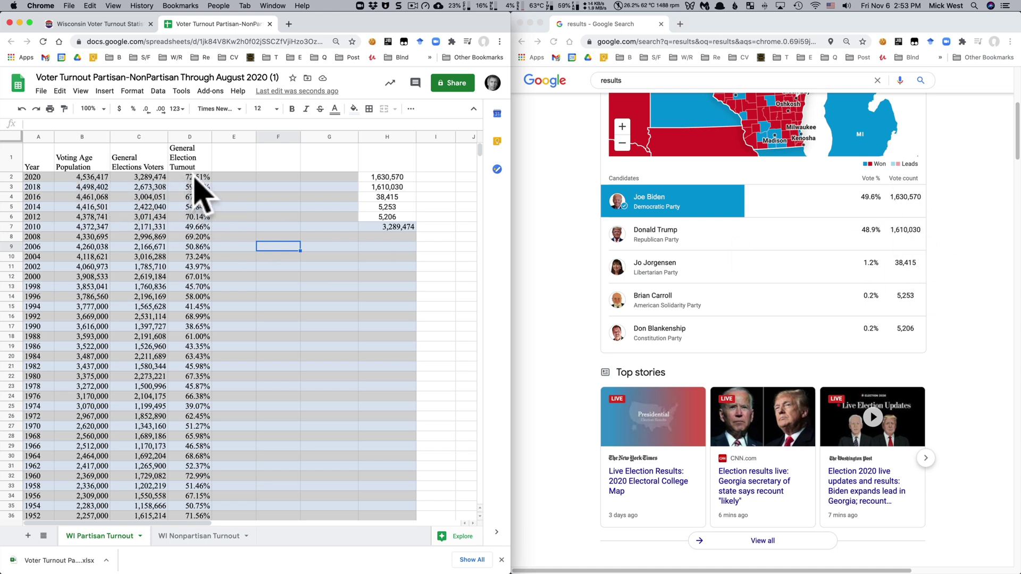
click(195, 177)
click(269, 198)
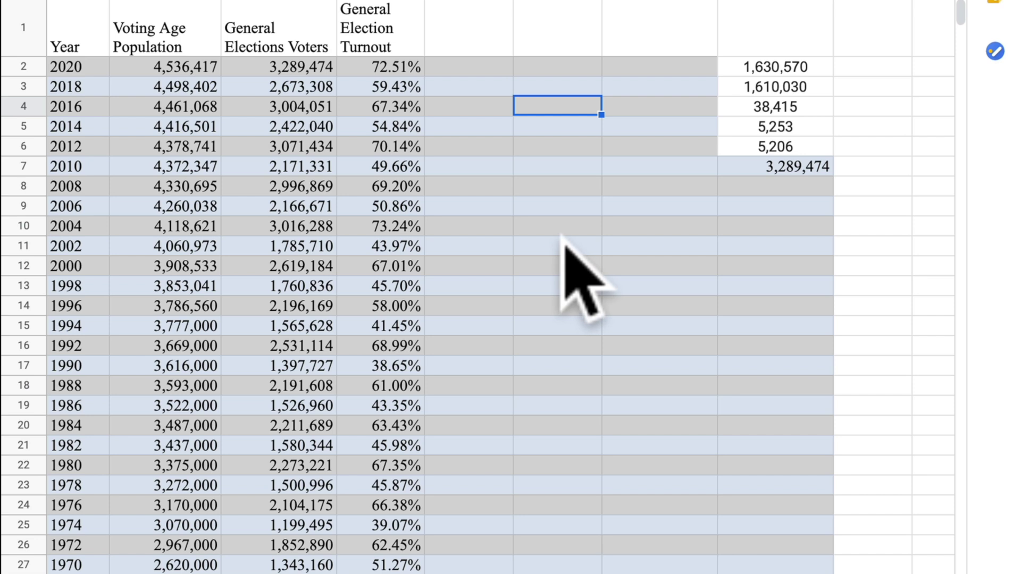
click(384, 68)
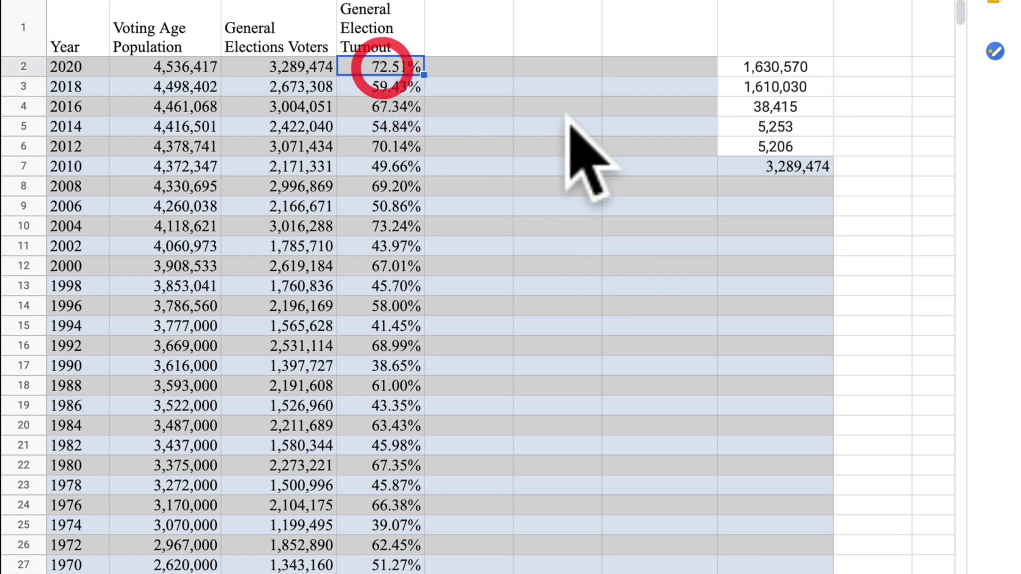